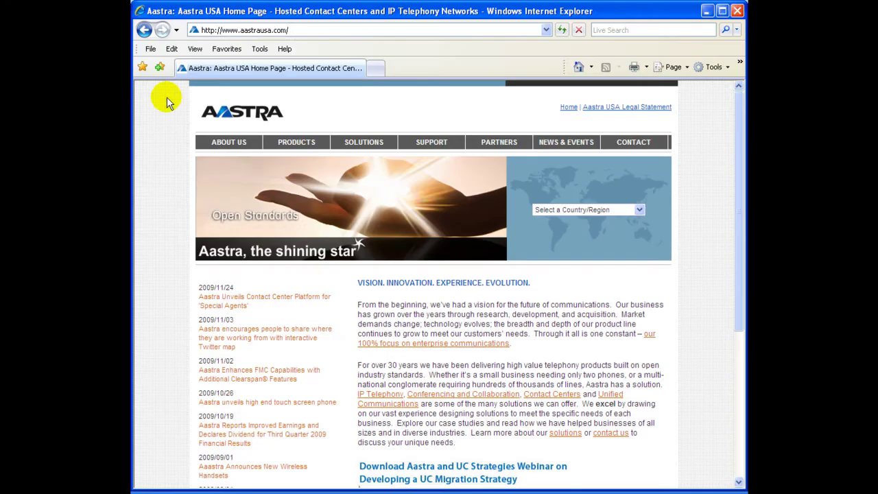
Step: Load the phone's web interface at 10.70.20.87 in the address bar
double_click(269, 32)
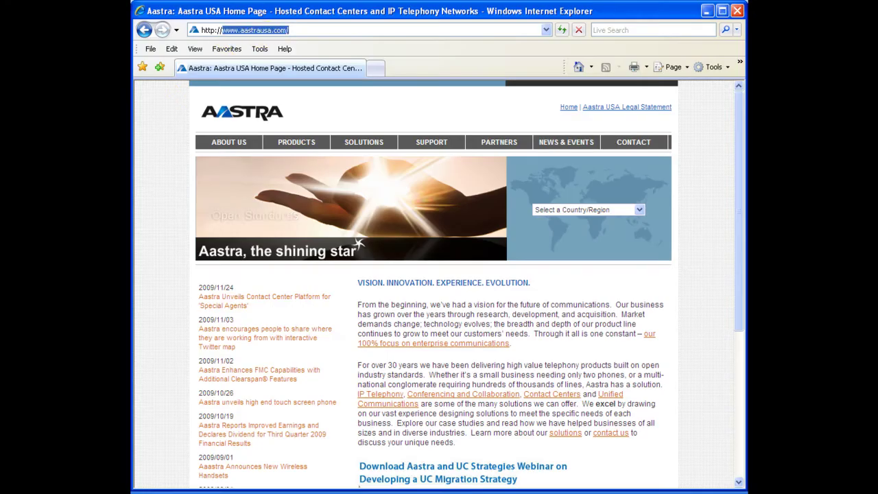
type("10")
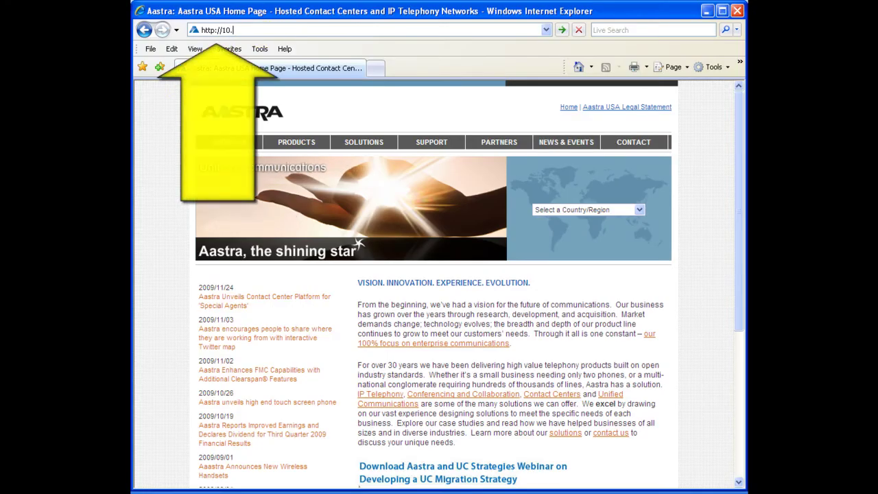
type(".70.20.87")
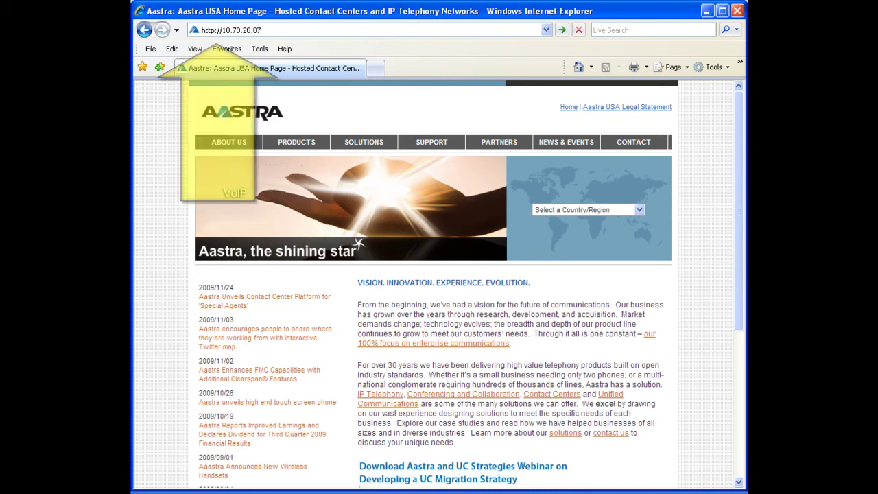
key("Return")
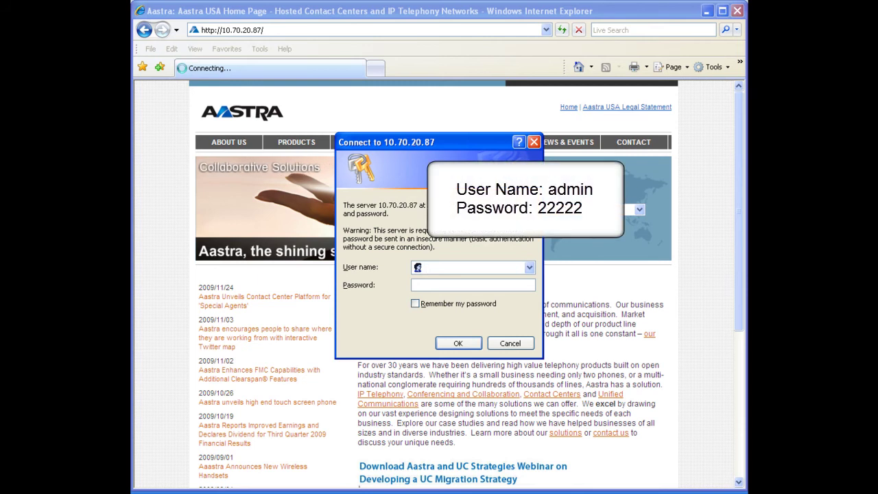
Step: Log in with the admin user name and the account password
type("admin")
left_click(473, 285)
type("22222")
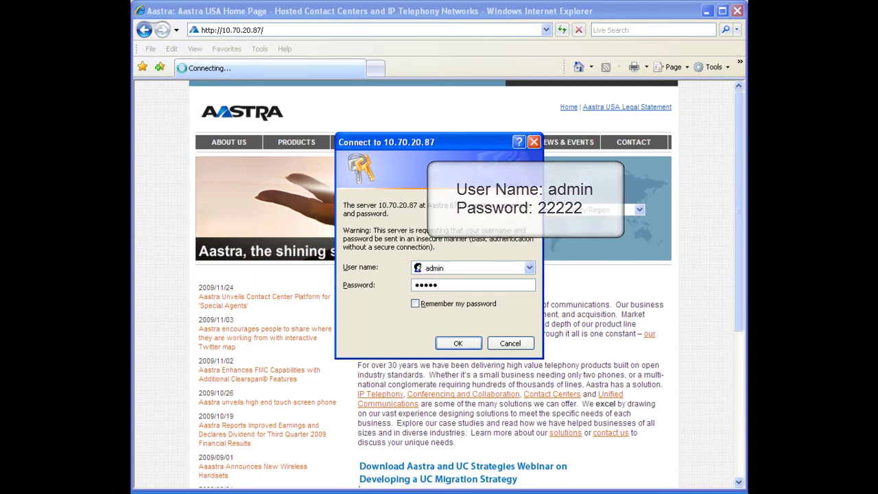
left_click(415, 303)
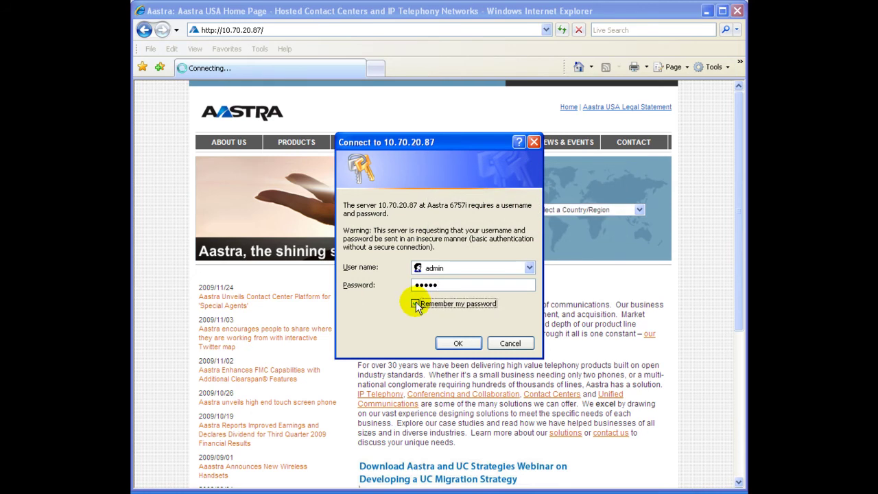
left_click(458, 343)
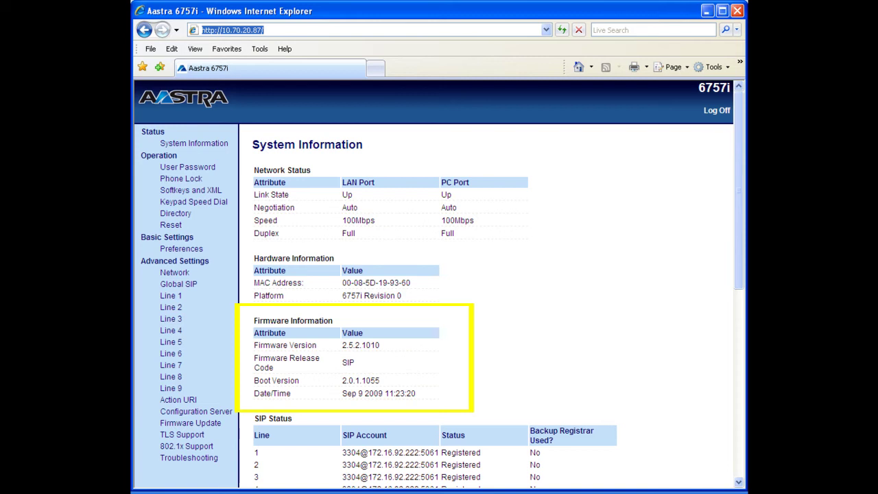
left_click(164, 170)
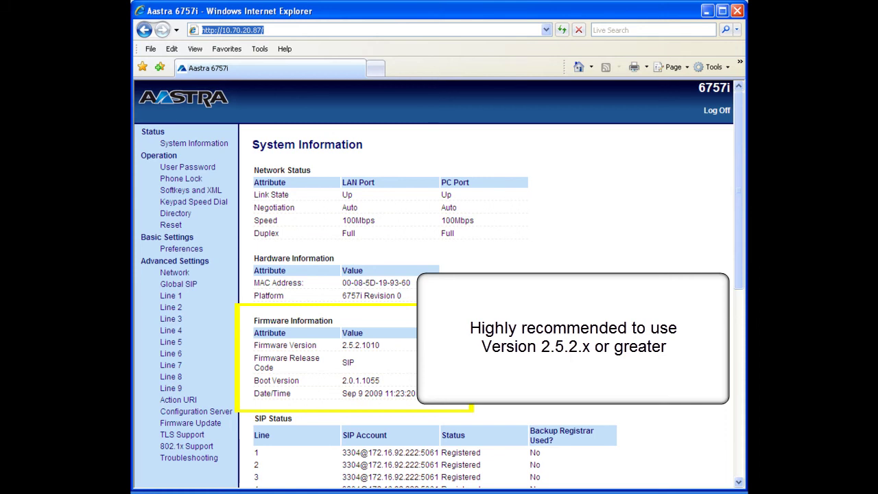
left_click_drag(737, 186, 741, 218)
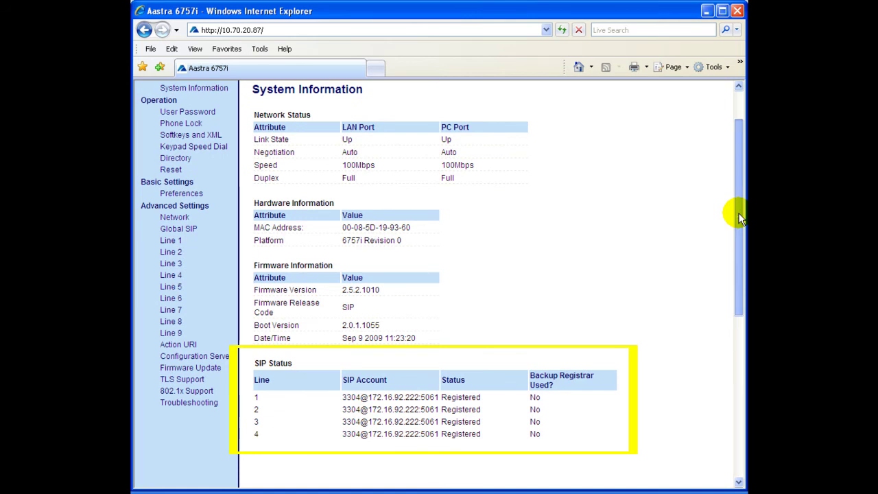
left_click_drag(741, 218, 734, 170)
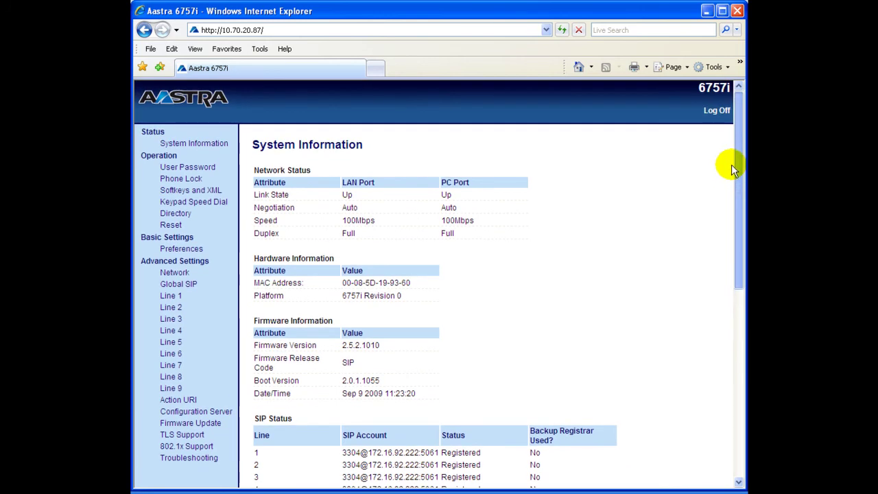
Step: View the User Password reset form, then go to the Phone Lock settings
left_click(165, 169)
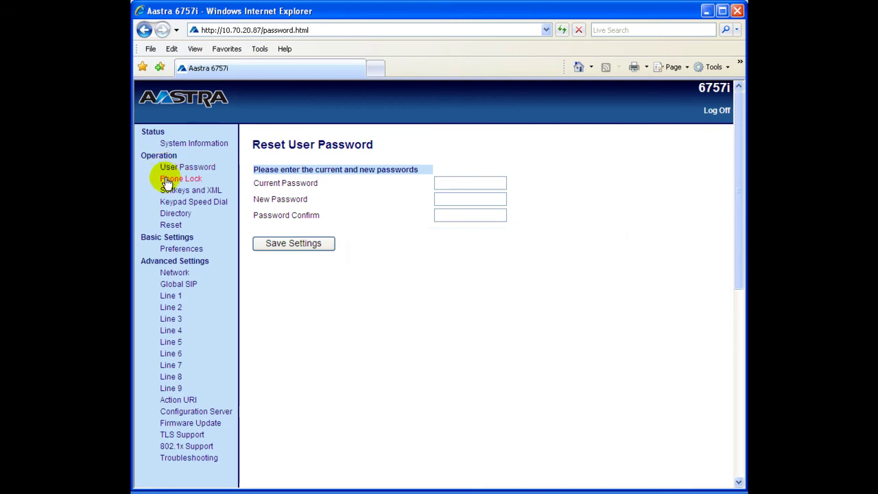
left_click(166, 180)
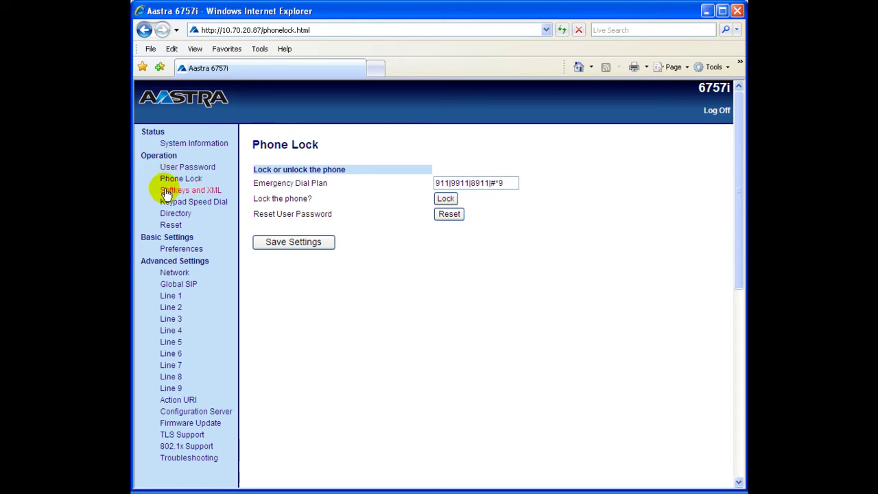
Step: View the Top Keys and Bottom Keys tables in Softkeys and XML, showing key 3's type choices
left_click(166, 193)
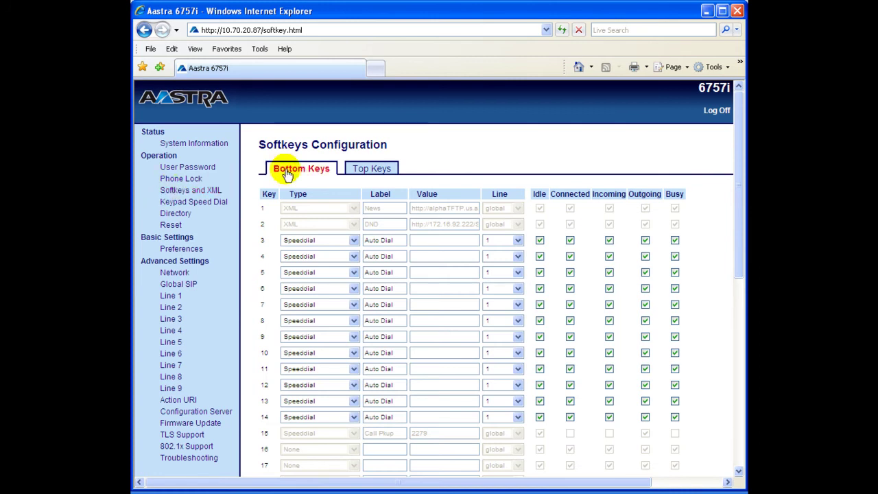
left_click(371, 170)
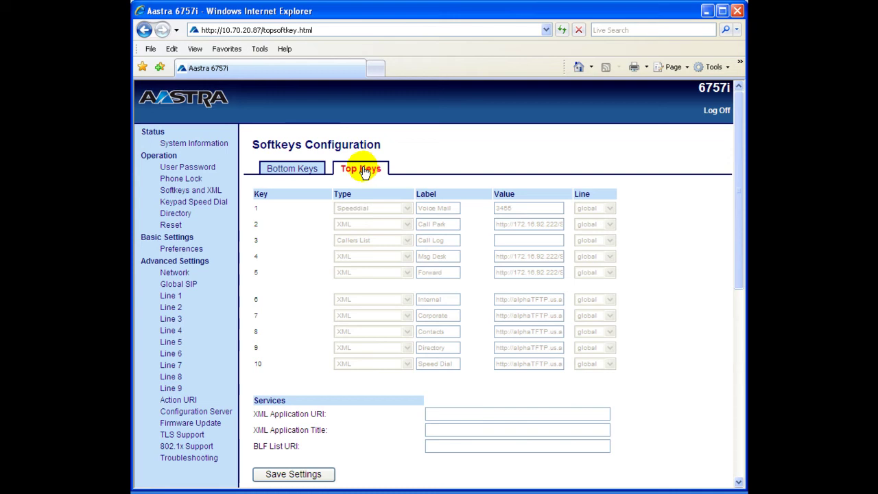
left_click(290, 170)
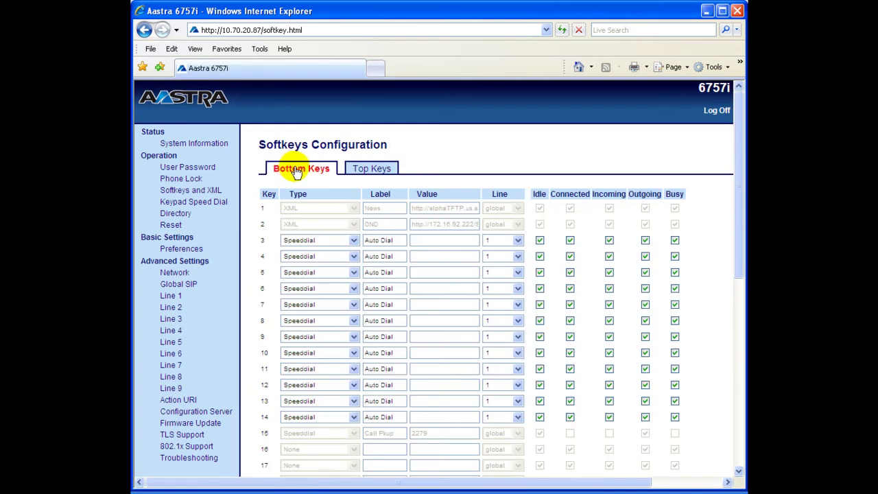
left_click(352, 240)
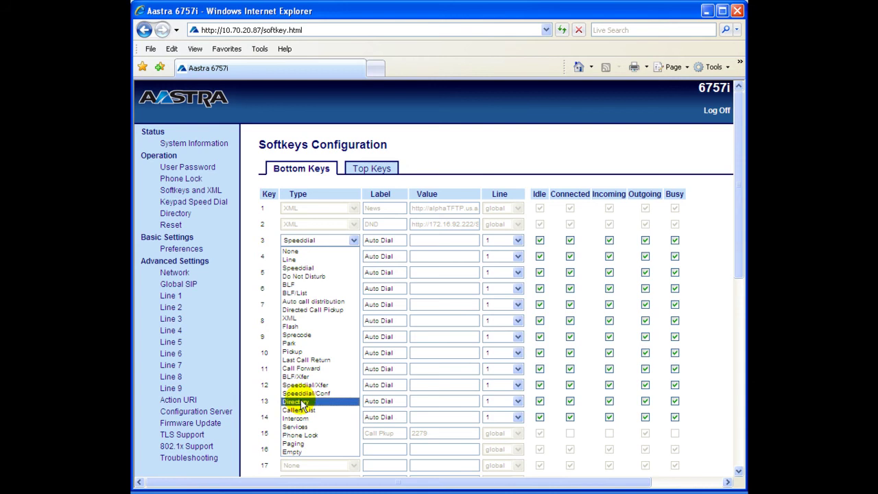
Step: Make bottom key 3 a Speeddial labelled 'Home' dialing a phone number on line 1, and save
left_click(305, 268)
left_click_drag(387, 241, 365, 239)
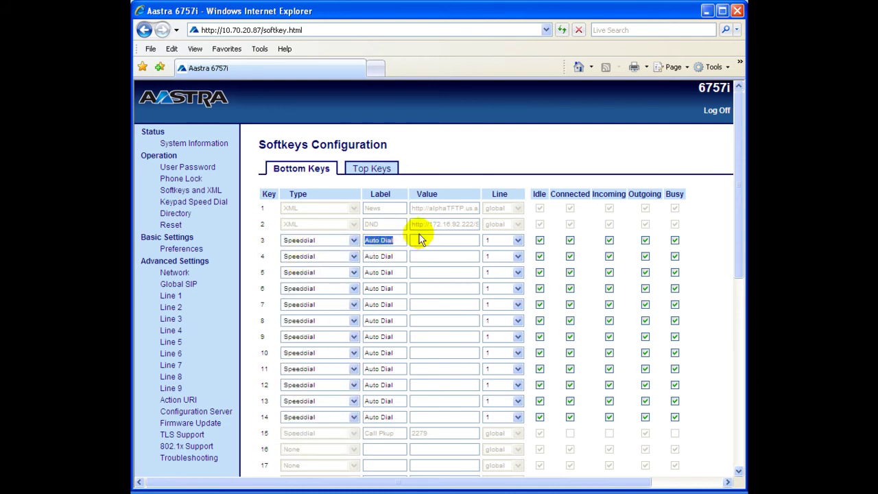
type("Home")
left_click(423, 239)
type("2145556600")
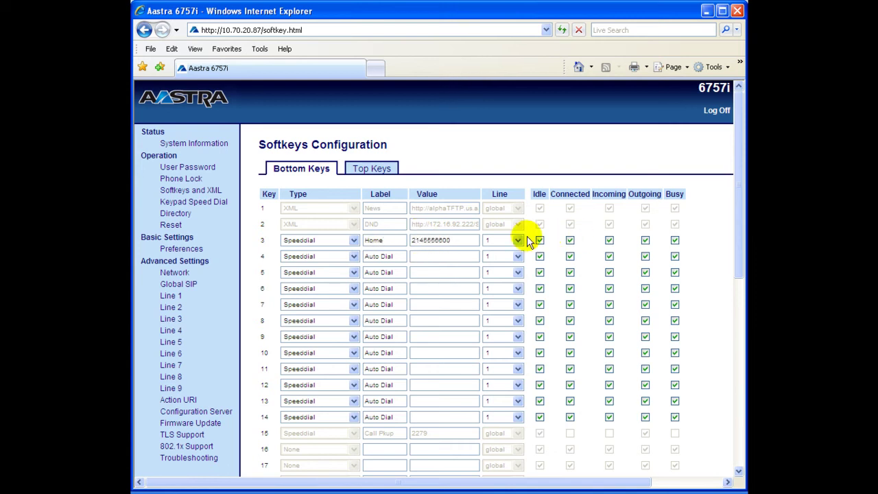
left_click(518, 240)
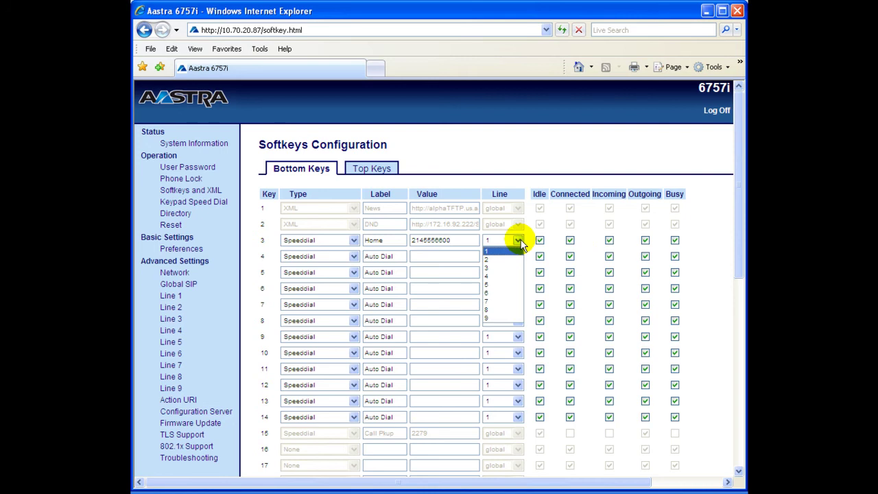
left_click(518, 240)
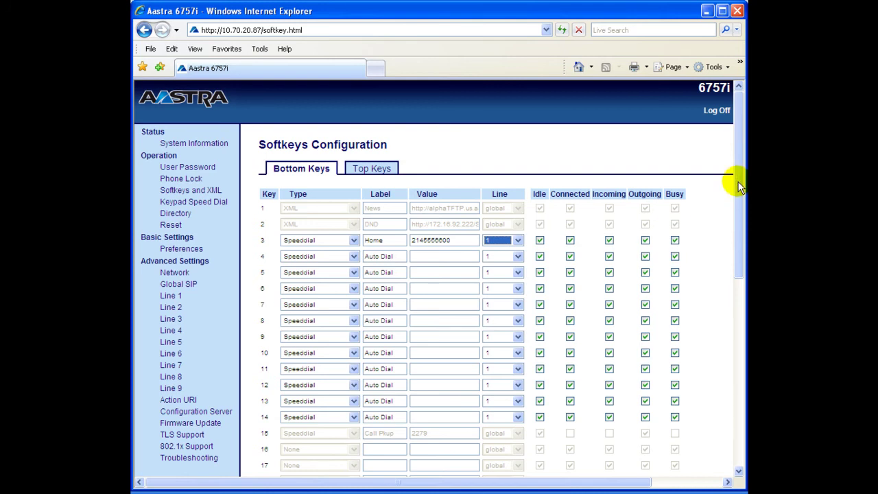
left_click_drag(737, 187, 732, 279)
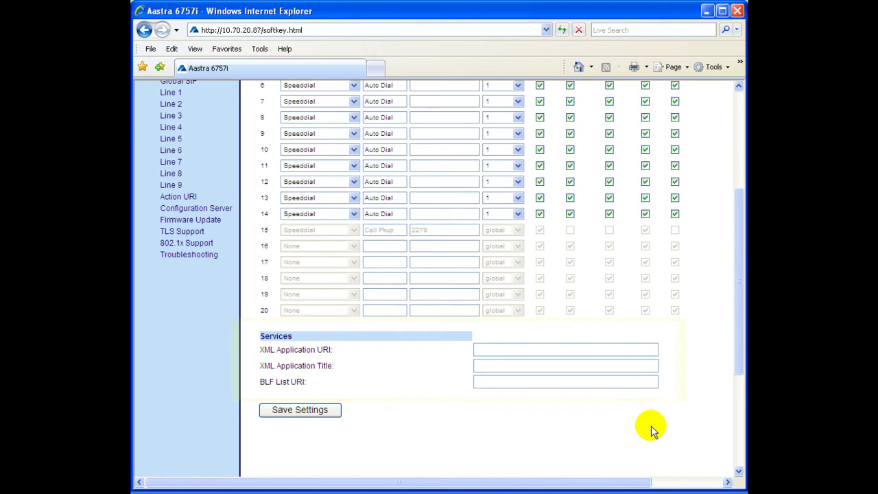
left_click(291, 410)
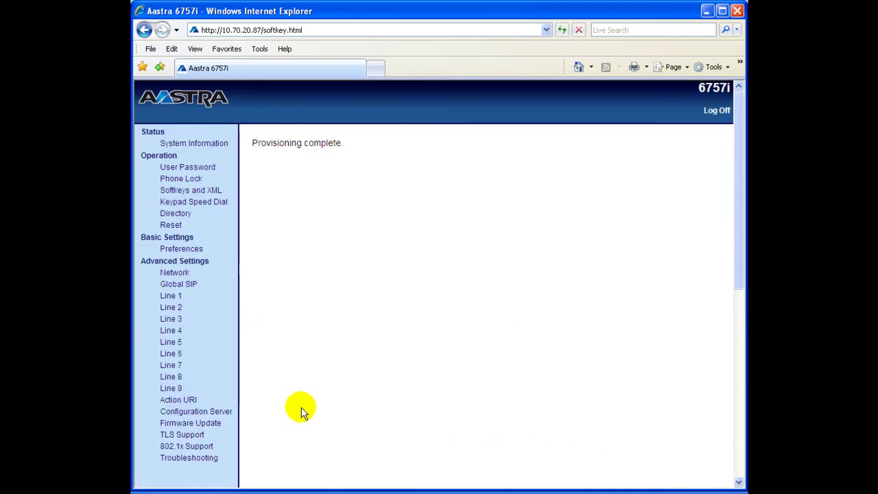
left_click(187, 194)
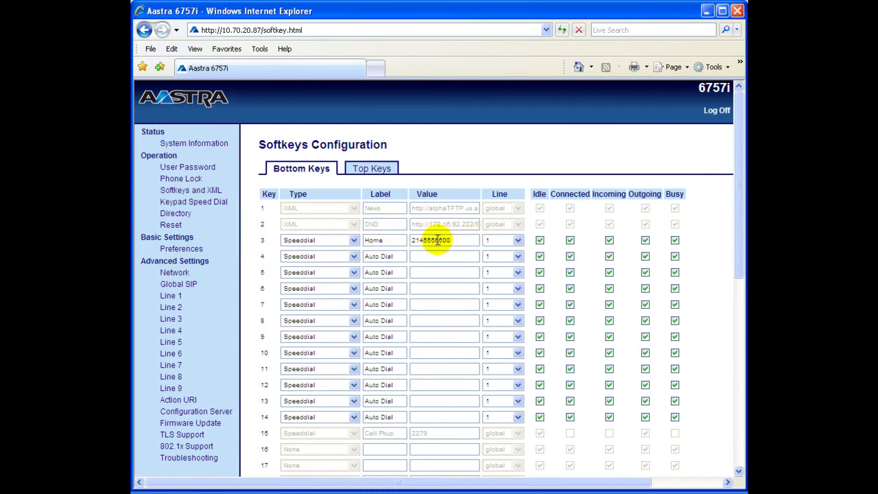
Step: Give keypad speed dial key 3 a phone number on line 1 and save it
left_click(178, 205)
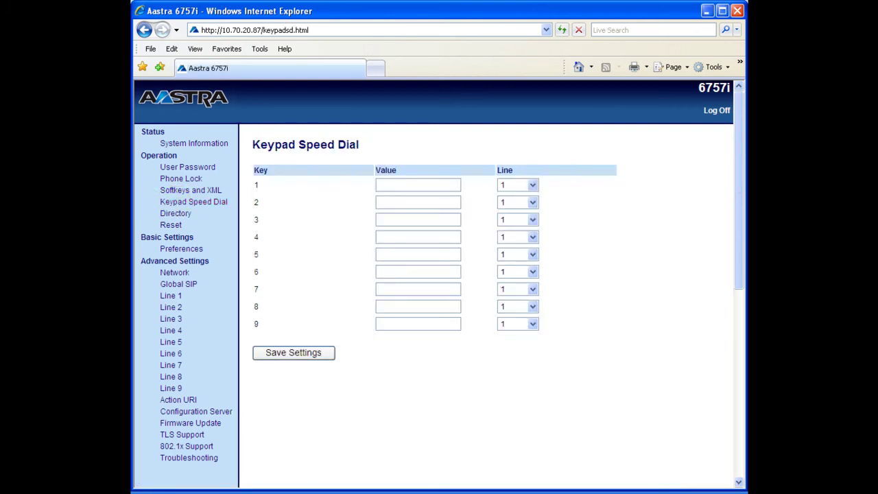
left_click(382, 218)
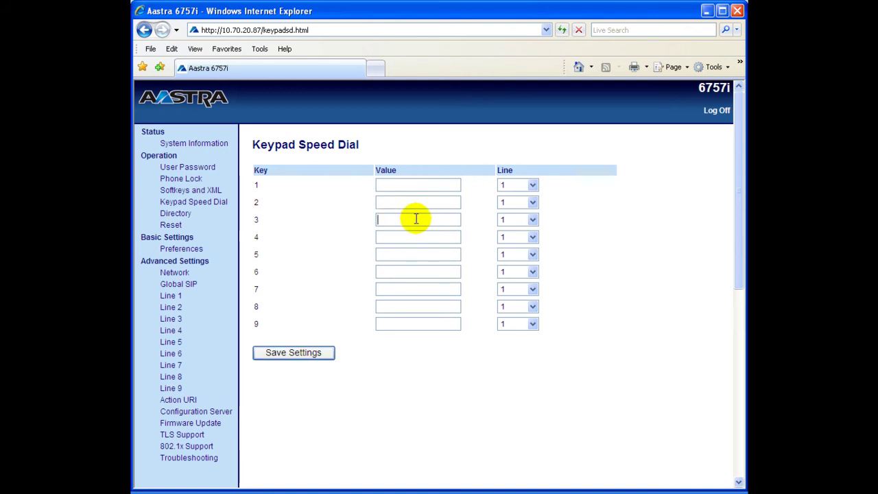
type("2145554400")
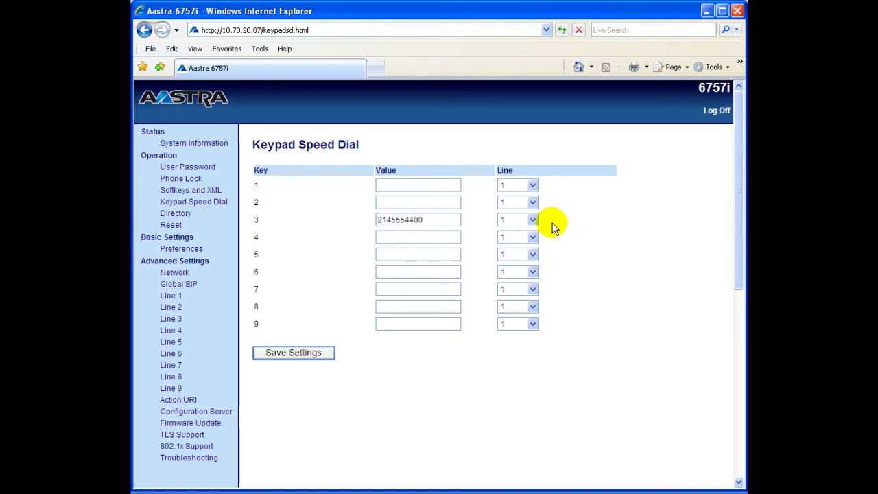
left_click(532, 219)
left_click(532, 219)
left_click(293, 355)
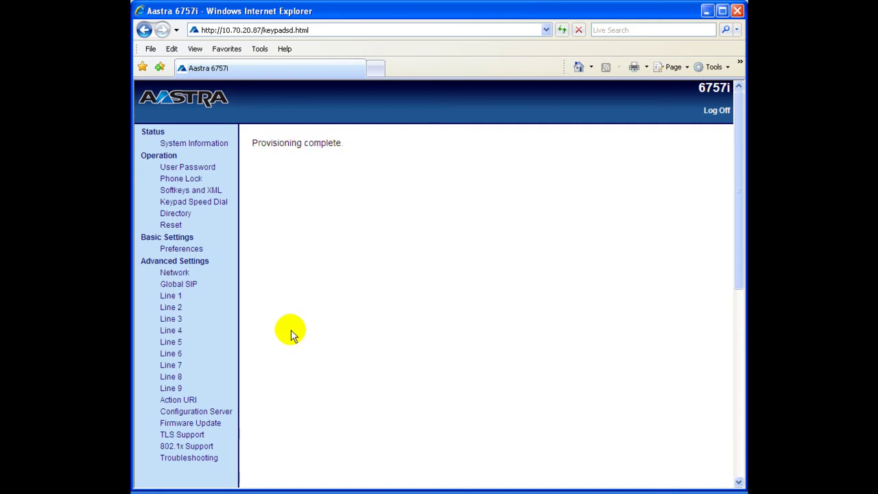
left_click(190, 203)
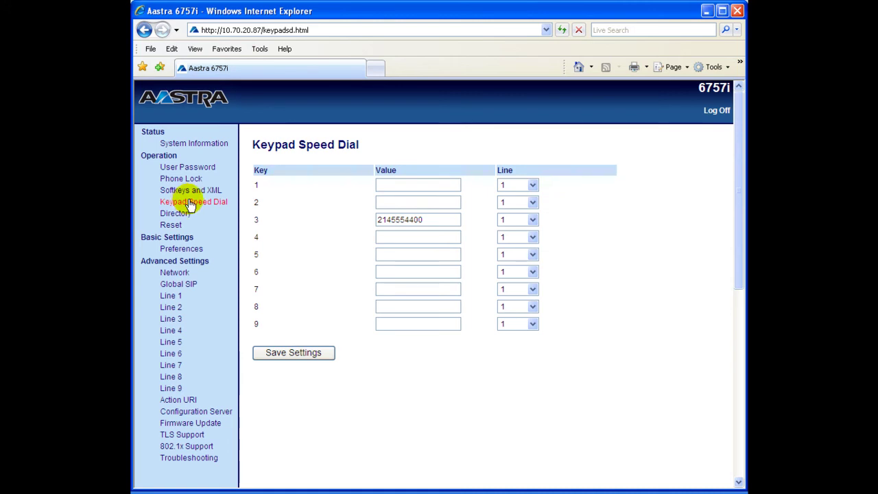
Step: On the Directory page, start downloading callersList.csv, then cancel the download
left_click(174, 215)
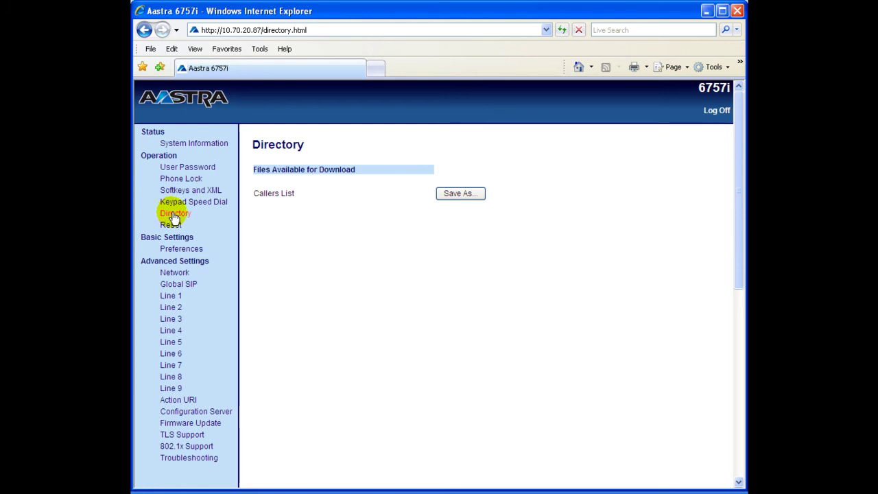
left_click(458, 194)
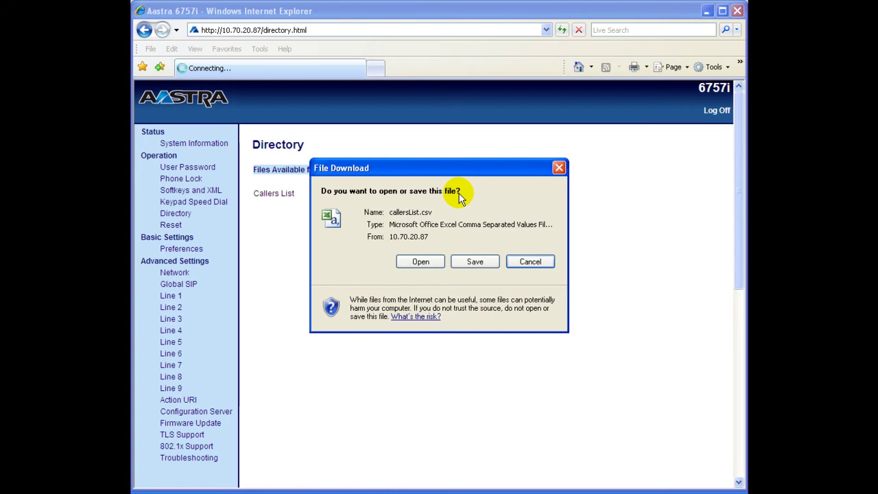
left_click(526, 263)
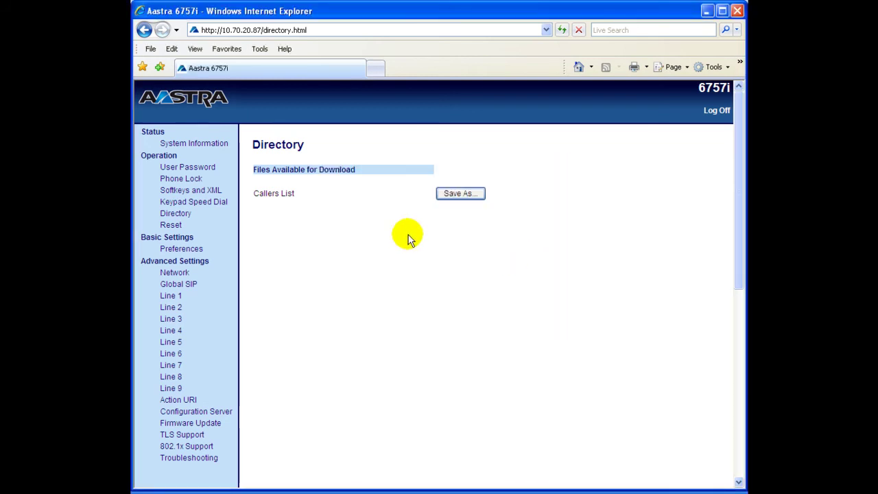
Step: Go to the Reset page under Operation
left_click(172, 227)
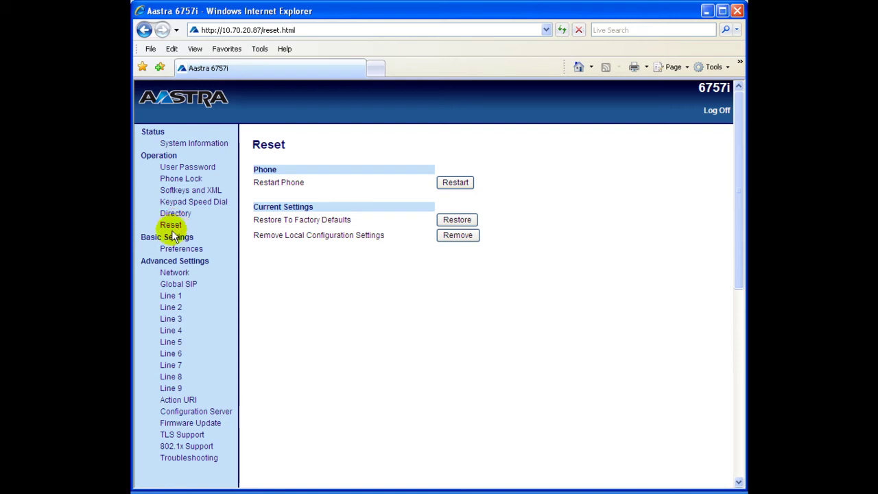
Step: In Preferences, keep DND Key Mode Phone, Call Forward Key Mode Account, and outgoing intercom Off
left_click(181, 252)
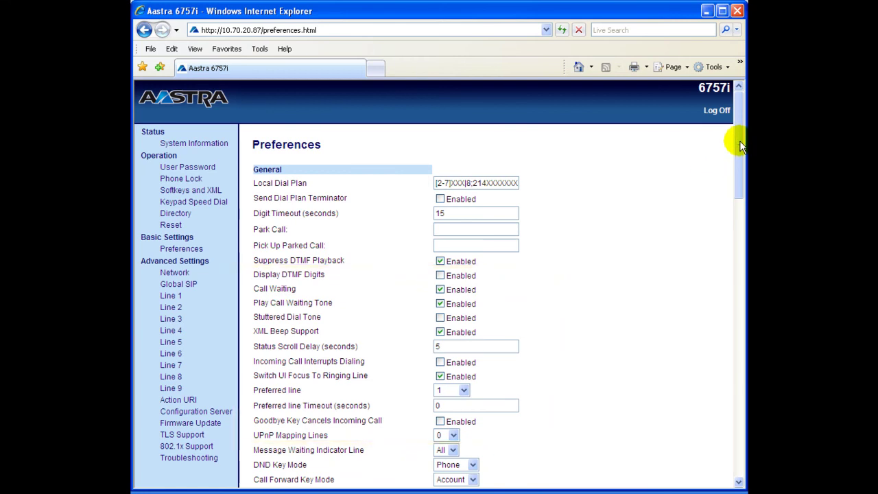
left_click_drag(741, 148, 741, 222)
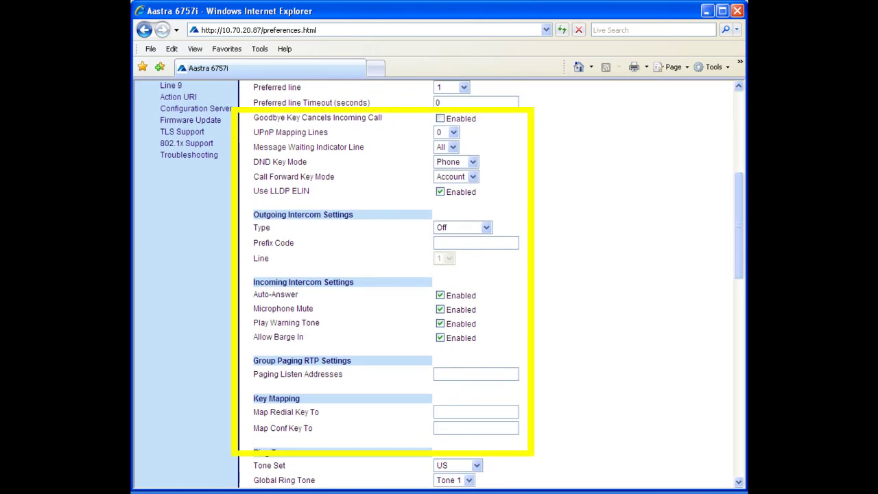
left_click(473, 162)
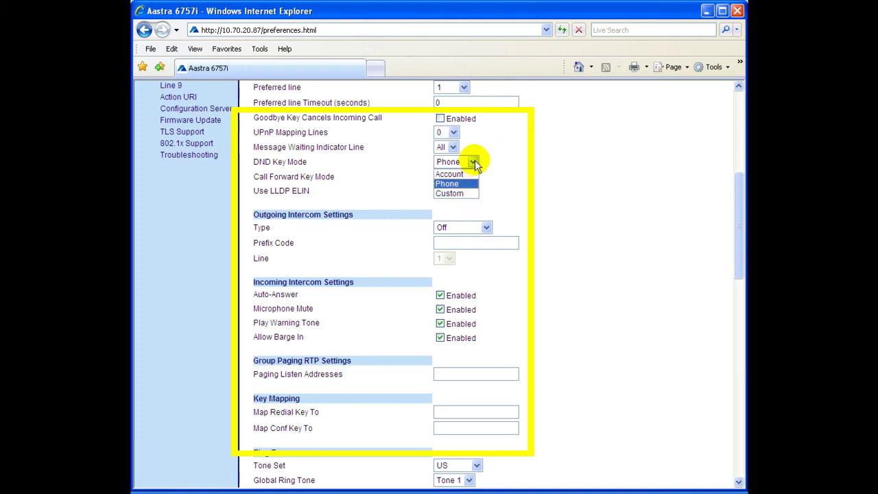
left_click(501, 173)
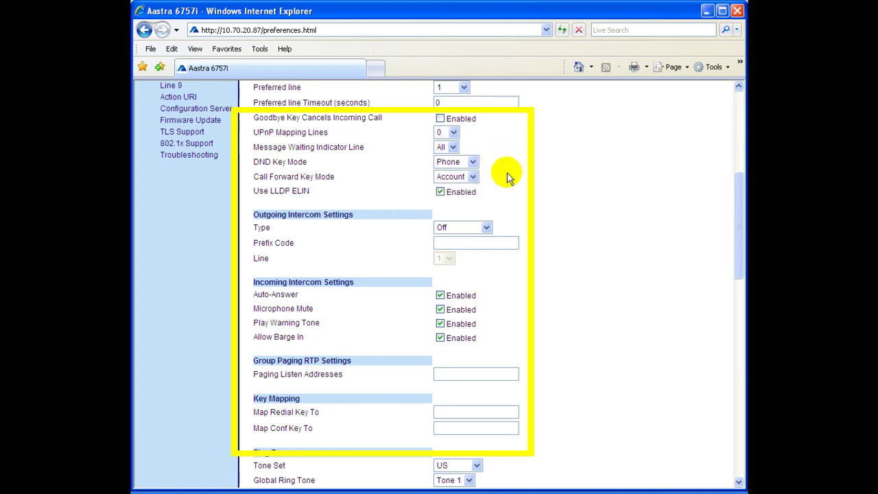
left_click(472, 177)
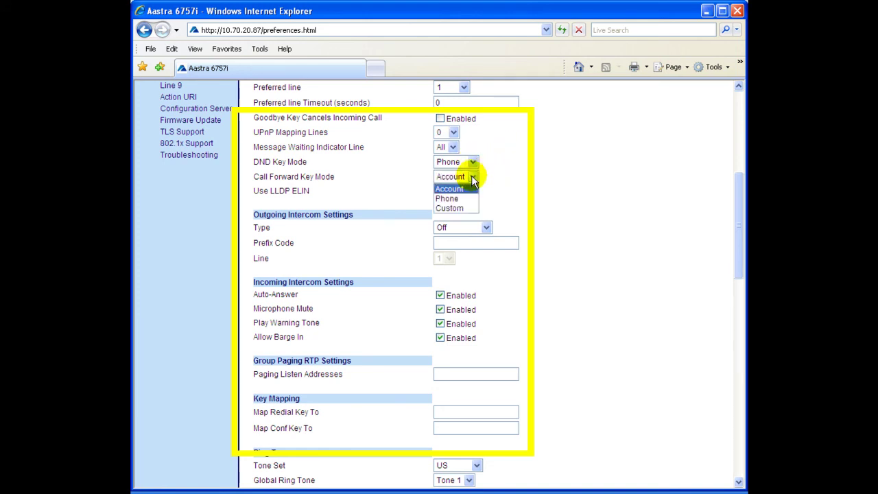
left_click(525, 182)
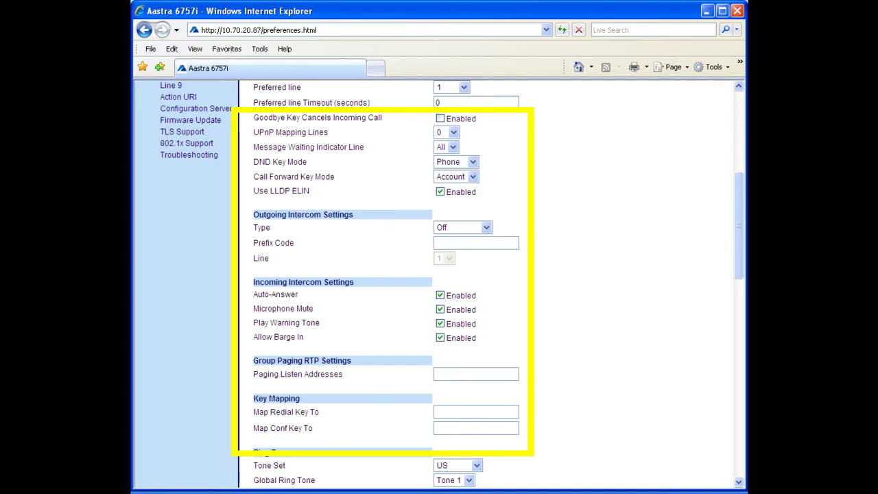
left_click(486, 227)
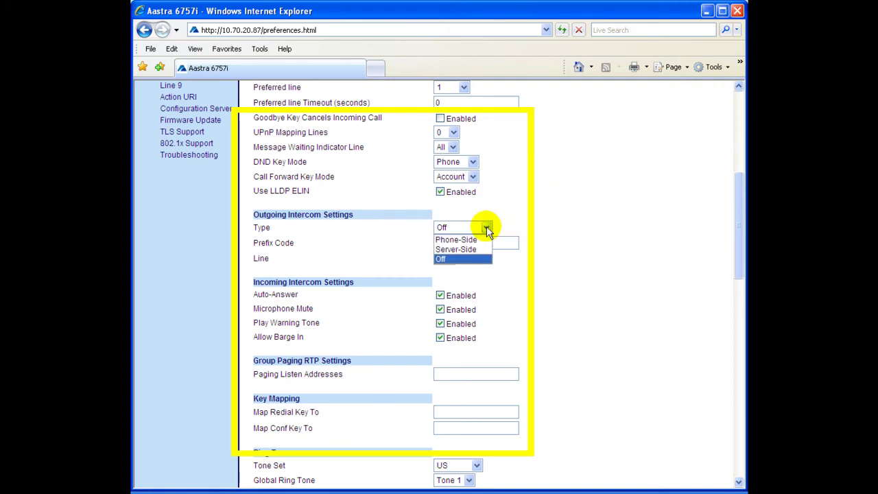
left_click(485, 229)
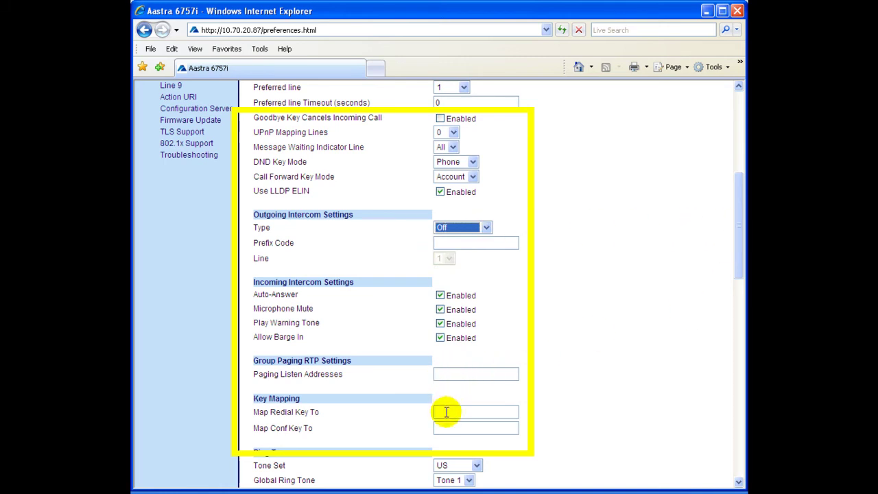
Step: Keep global ring tone Tone 1 and Line 1 on Global, then save Preferences unchanged
left_click_drag(739, 218, 733, 288)
left_click(467, 214)
left_click(470, 215)
left_click(469, 228)
left_click(469, 228)
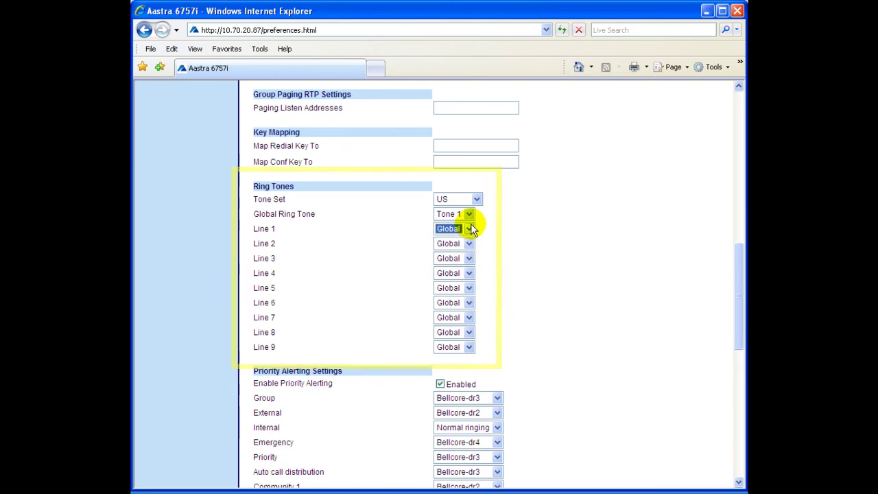
left_click_drag(735, 287, 736, 365)
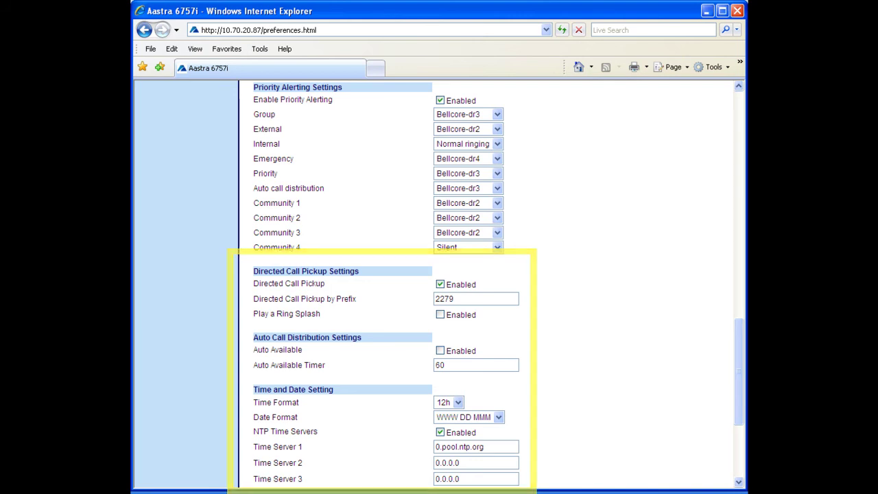
left_click_drag(741, 331, 740, 378)
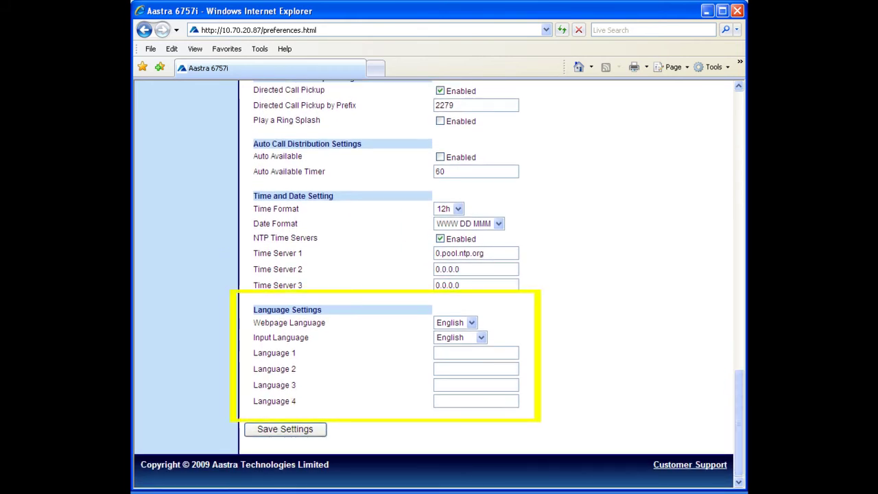
left_click(291, 428)
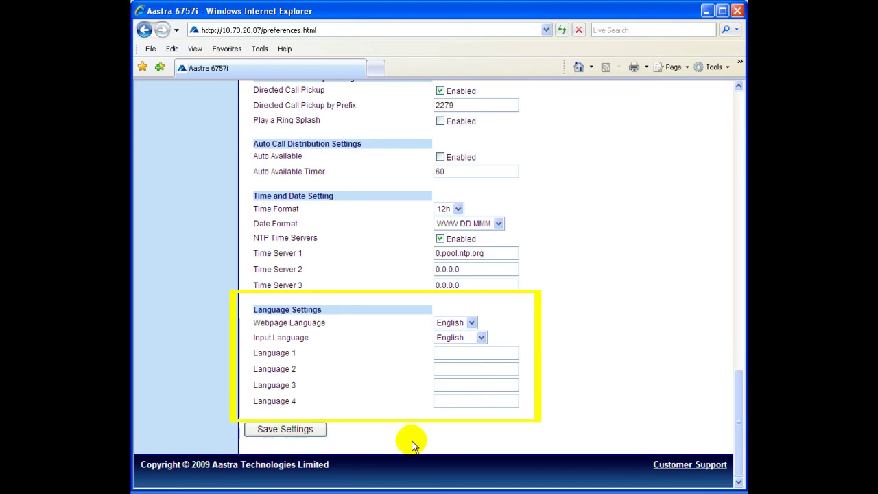
left_click_drag(740, 425, 740, 148)
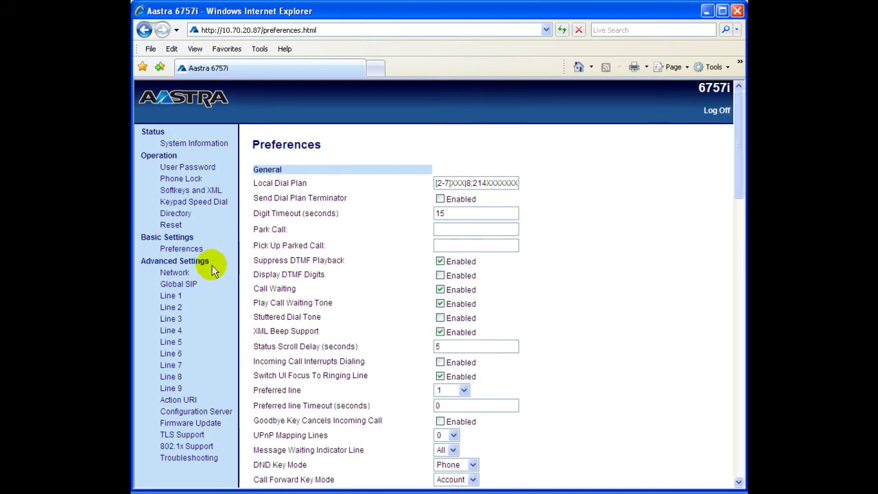
Step: Go to the Network page under Advanced Settings
left_click(172, 273)
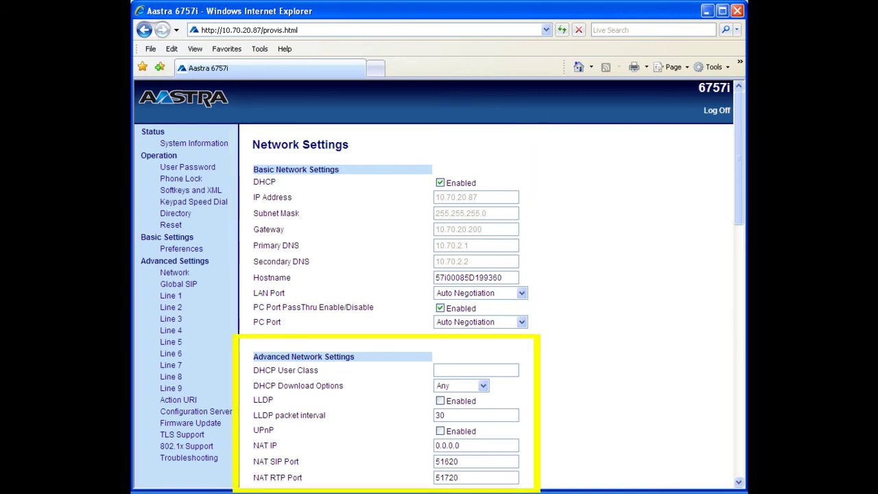
Step: Leave DHCP Download Options at Any and scroll through the HTTPS, DSCP and VLAN sections and back up
left_click(485, 385)
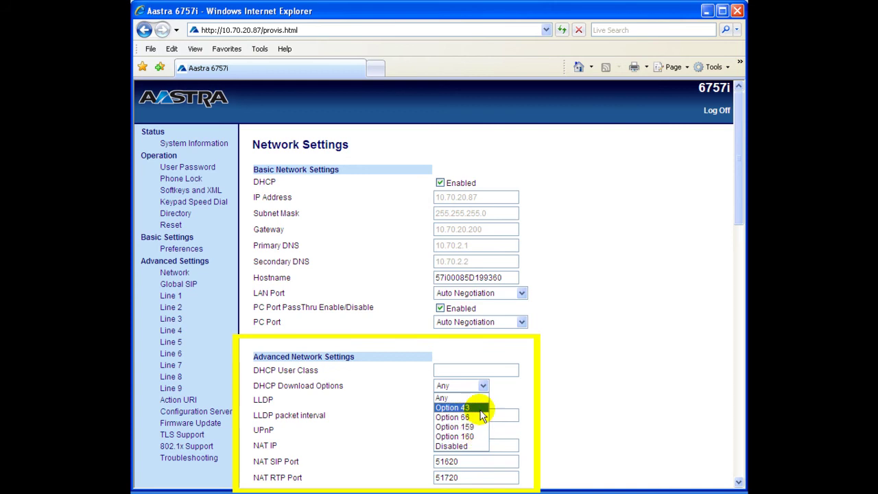
left_click(480, 396)
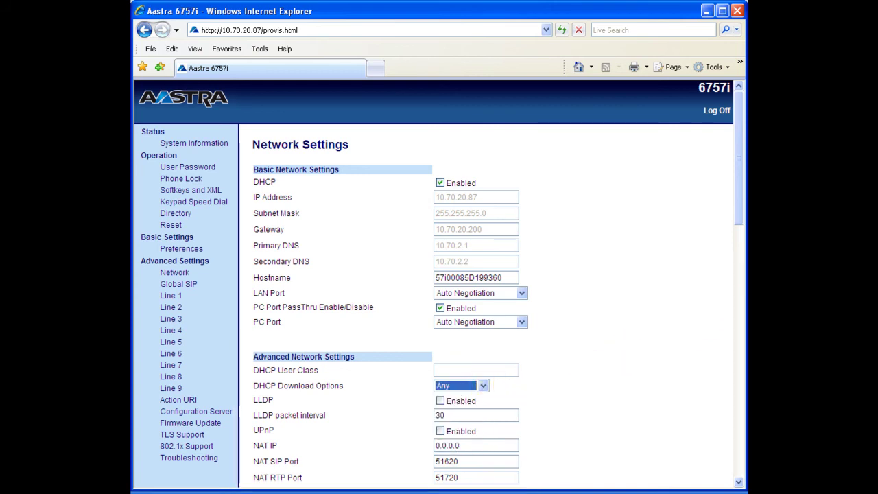
left_click_drag(737, 143, 734, 239)
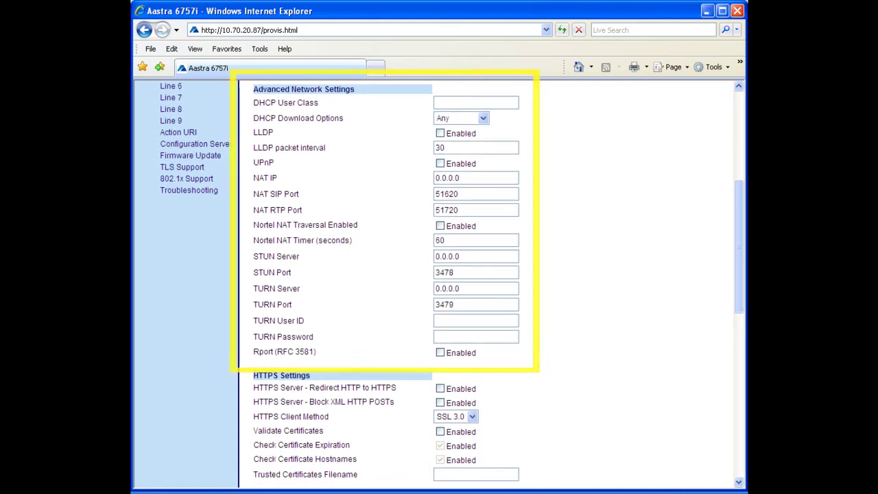
left_click_drag(738, 220, 740, 316)
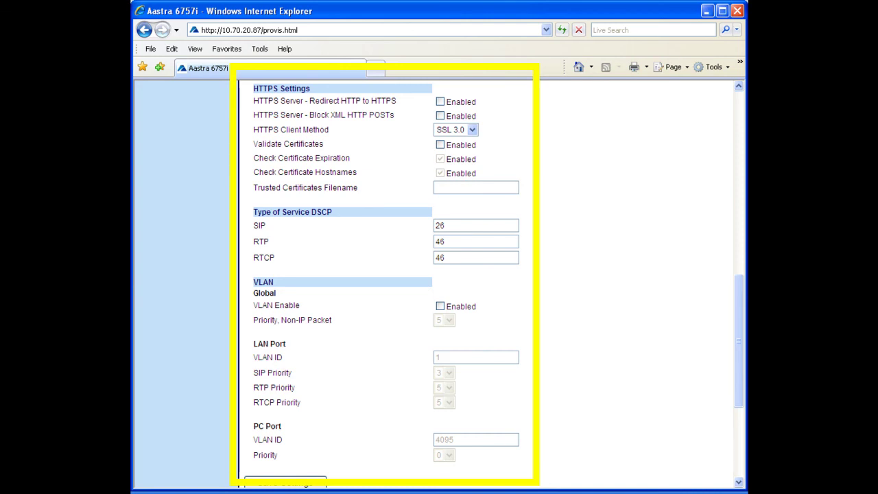
left_click_drag(742, 306, 714, 141)
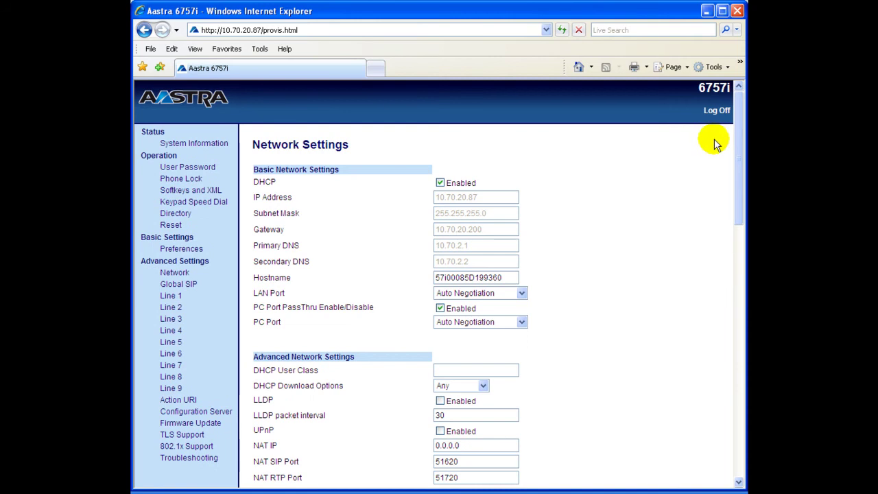
Step: Open the Global SIP settings and scroll down to the Codec Preference List
left_click(176, 284)
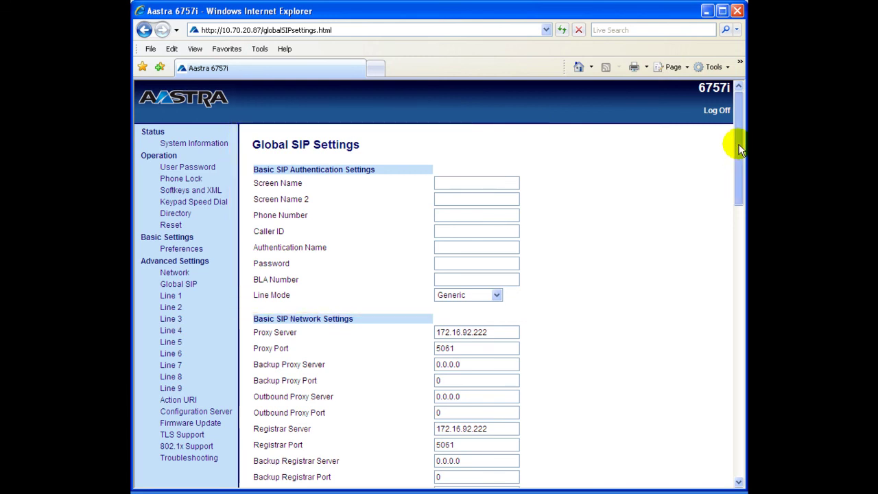
left_click_drag(739, 149, 727, 216)
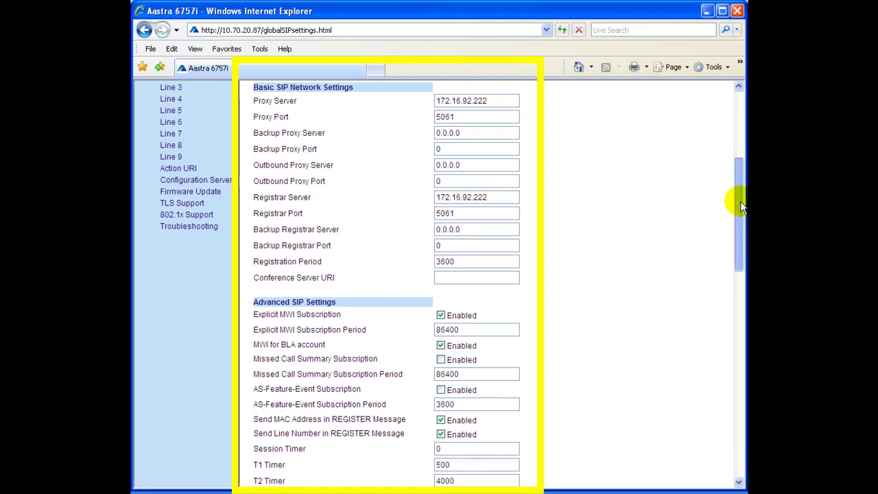
left_click_drag(740, 207, 740, 384)
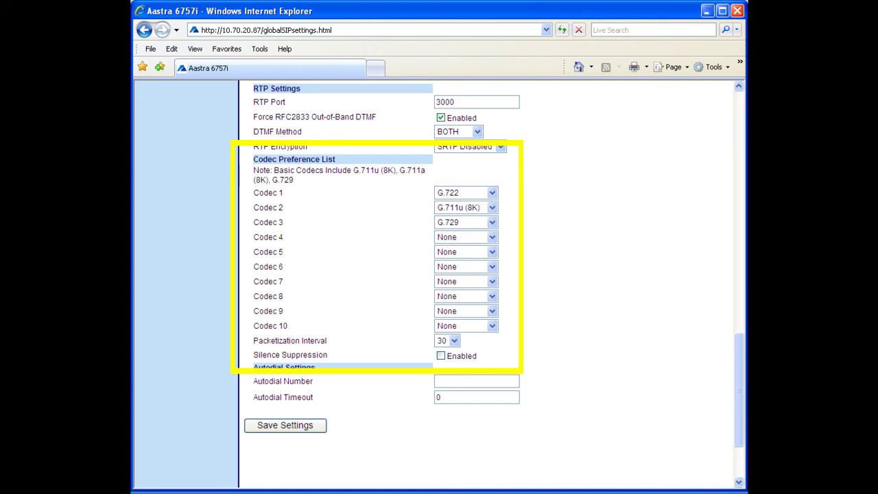
Step: Check the Codec 1 choices, keep G.722, and scroll back to the top of Global SIP
left_click(492, 194)
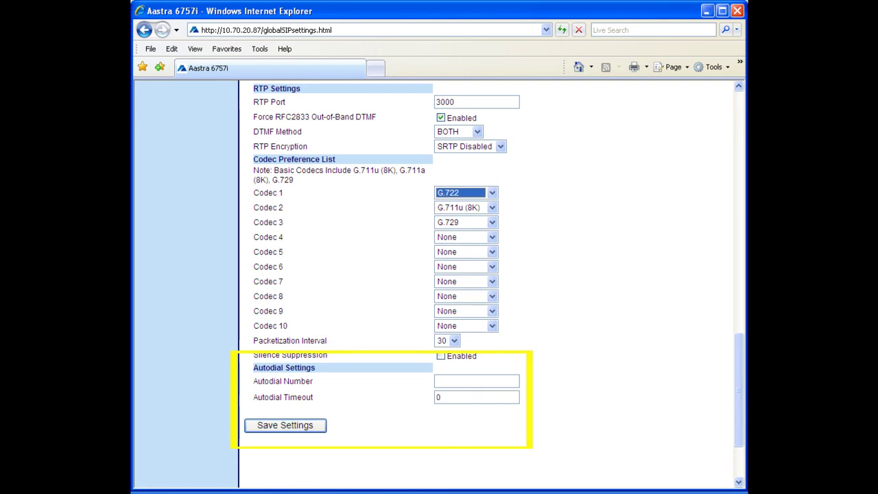
left_click_drag(737, 359, 709, 125)
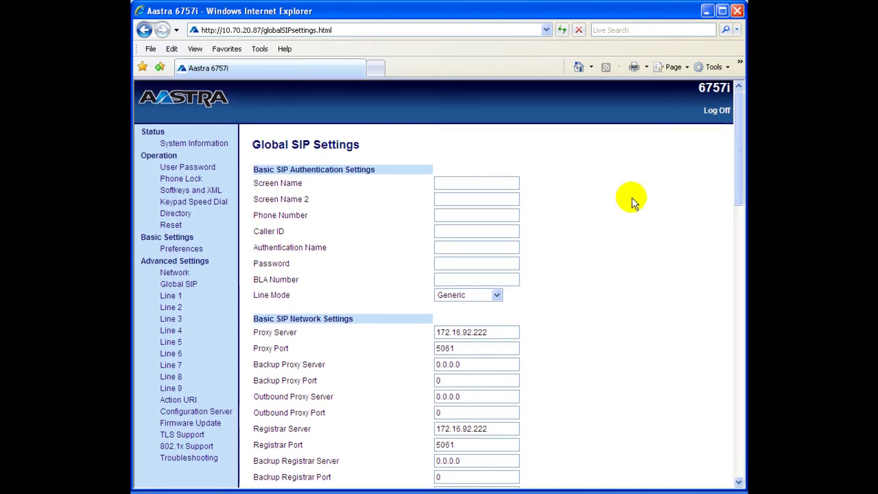
Step: Open the Line 1 configuration and scroll to its Basic SIP Network Settings
left_click(172, 297)
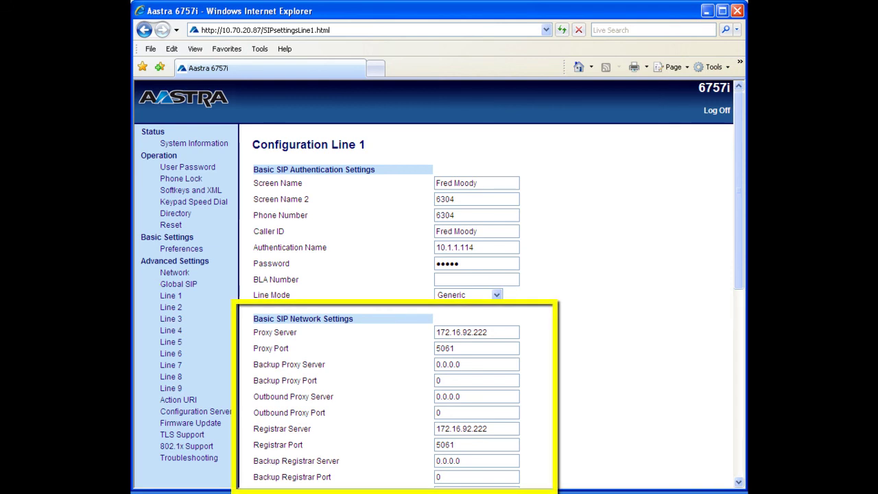
mouse_move(741, 170)
left_mouse_down()
mouse_move(727, 360)
mouse_move(740, 329)
mouse_move(739, 137)
left_mouse_up()
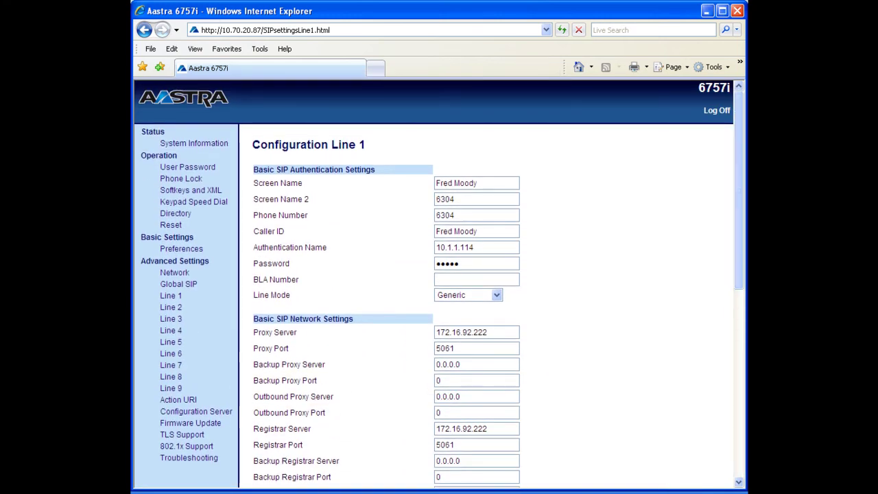
Step: View the Line 2, Line 3 and Line 4 pages, then the Action URI configuration
left_click(170, 308)
left_click(170, 320)
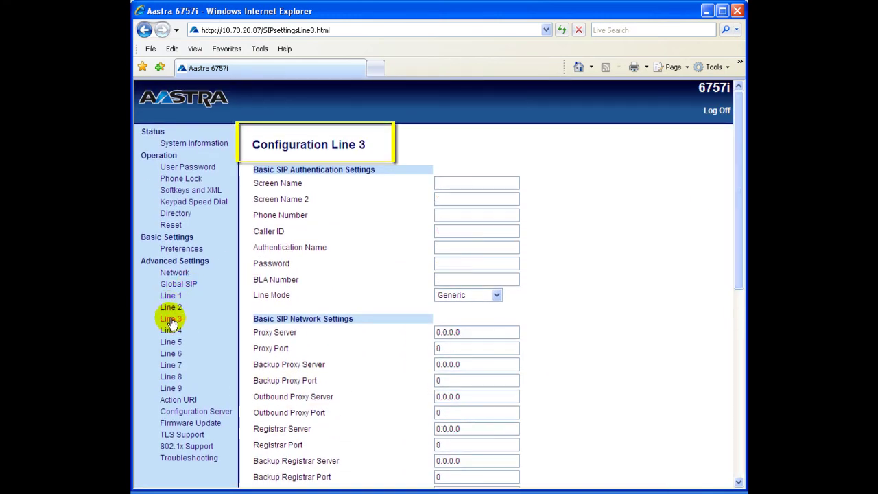
left_click(169, 331)
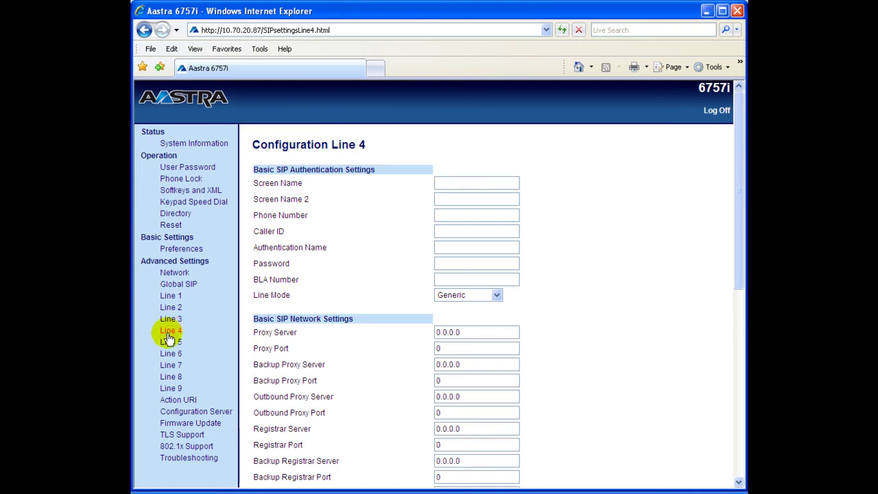
left_click(173, 402)
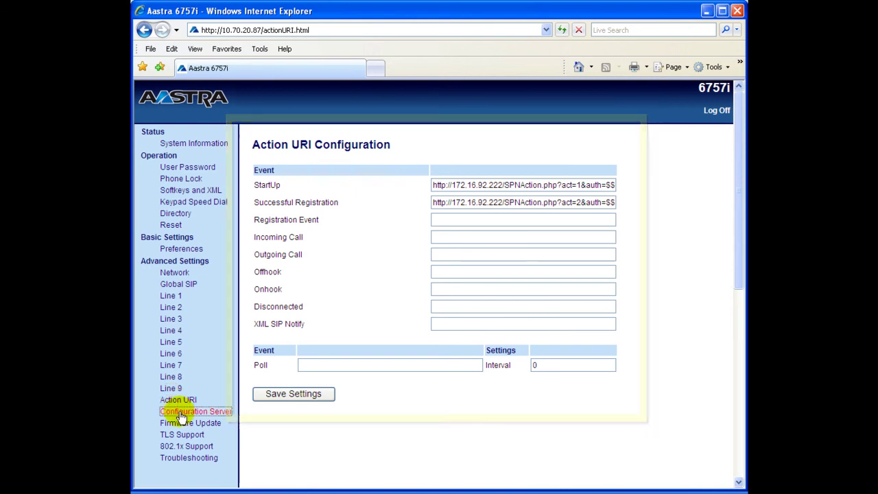
Step: Open the Configuration Server settings and scroll to the Auto-Resync and XML Push Server List sections and back
left_click(179, 414)
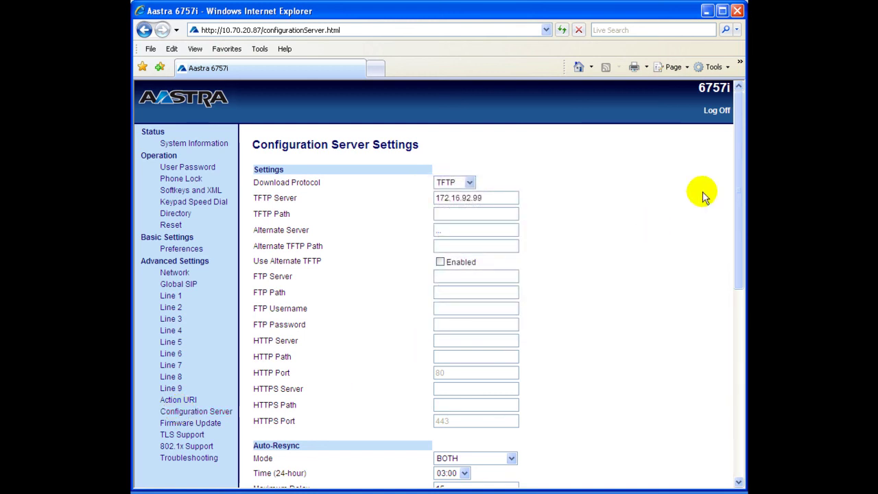
left_click_drag(741, 158, 733, 244)
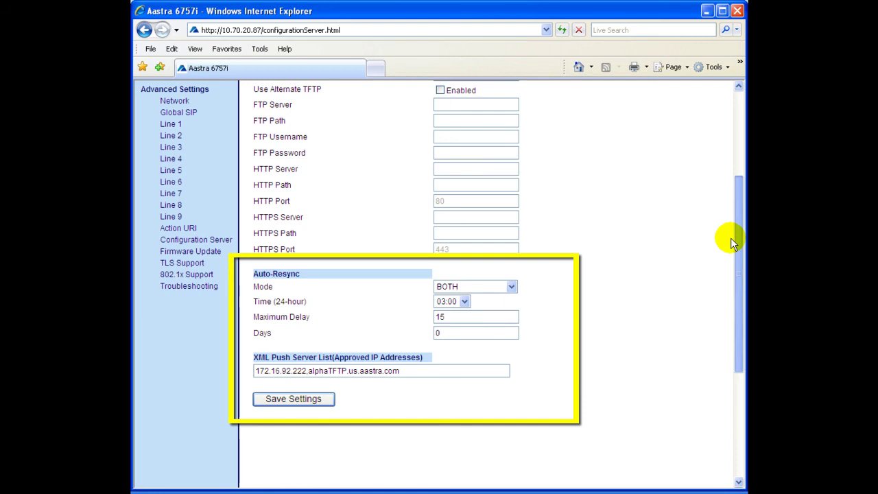
left_click_drag(730, 235, 727, 155)
Step: View the Manual Firmware Update page, then the TLS Support page
left_click(182, 424)
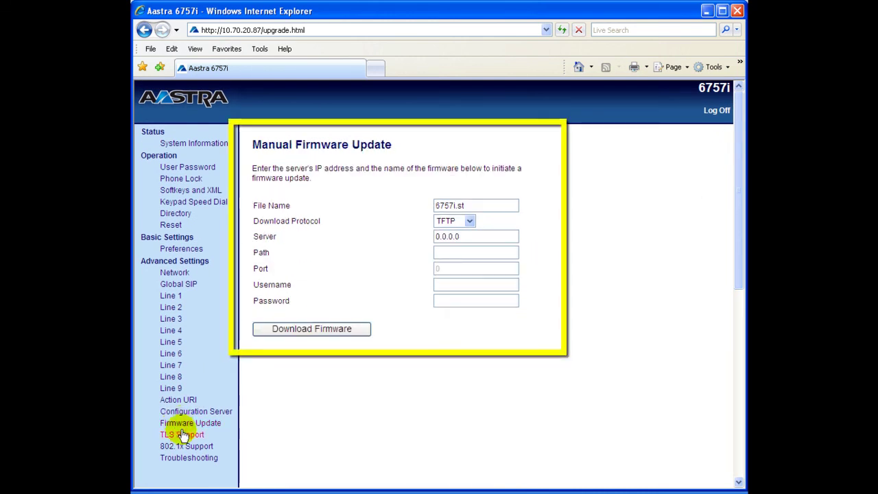
left_click(180, 436)
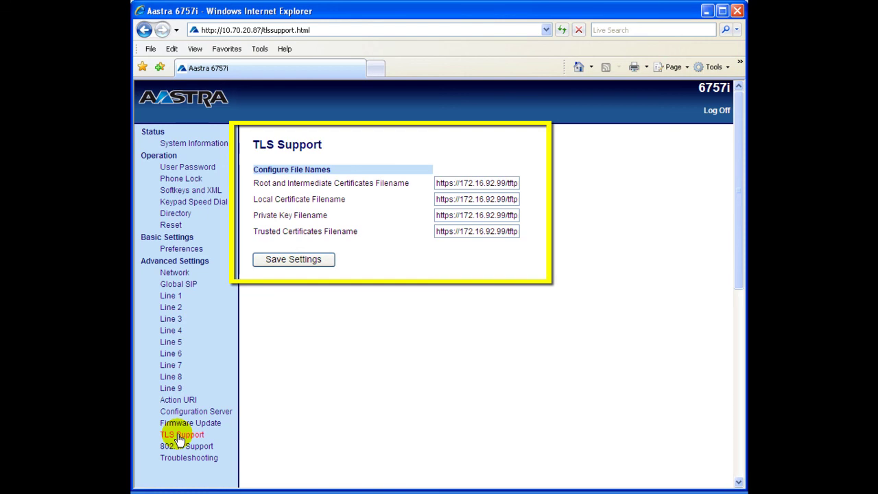
Step: Open the 802.1x Support page under Advanced Settings
left_click(179, 447)
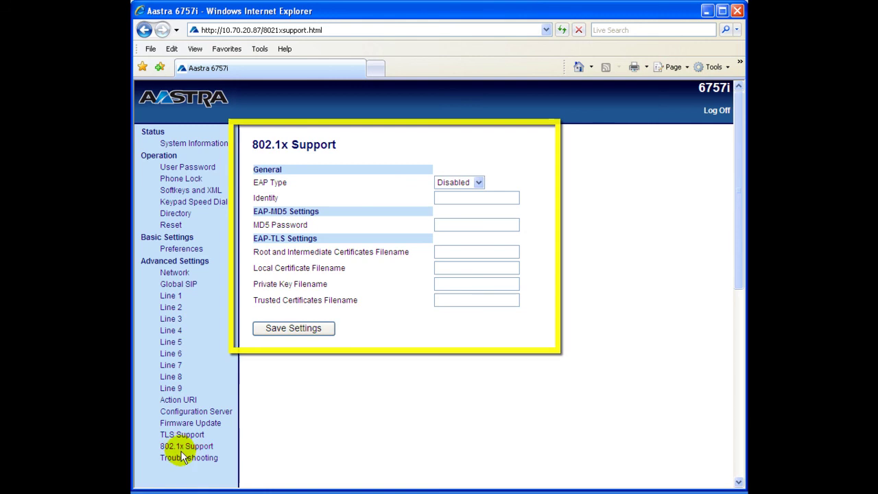
Step: Open the Troubleshooting page from the bottom of the navigation menu
left_click(180, 458)
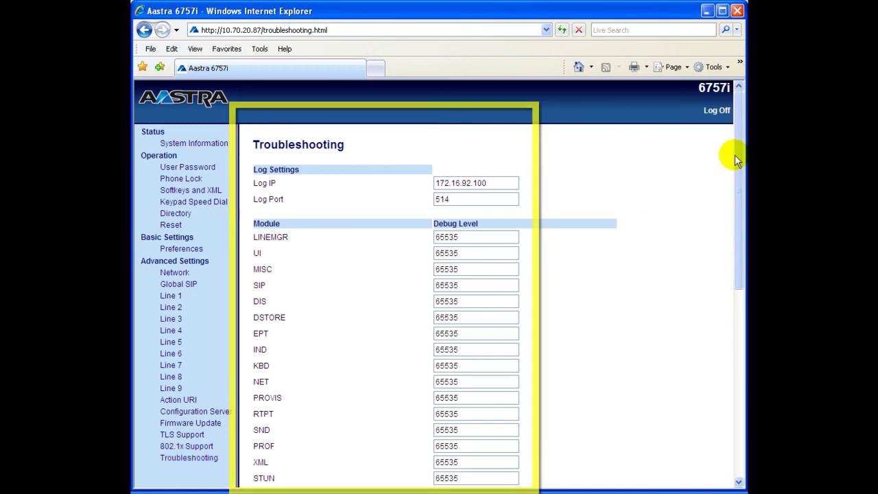
Step: Scroll to the bottom of Troubleshooting to view Support Information and Error Messages
left_click_drag(738, 152, 740, 339)
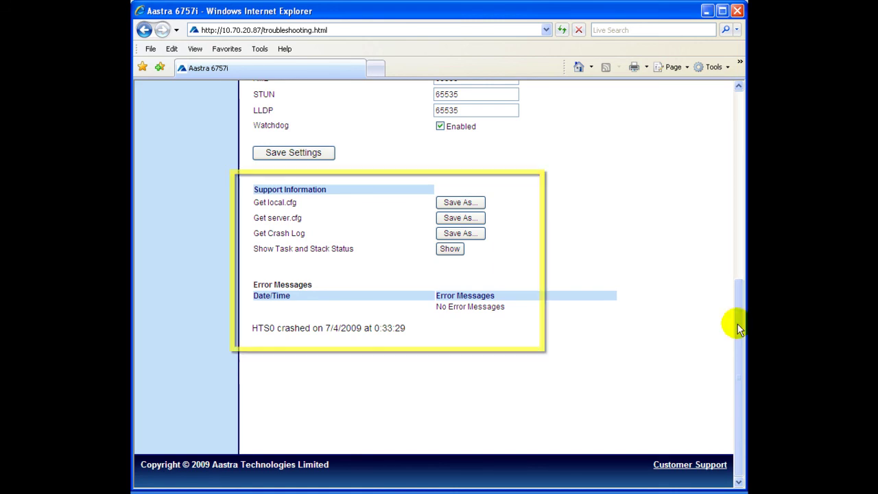
Step: Log off the Aastra 6757i admin session to reach the Logout Complete page
left_click_drag(740, 323, 738, 132)
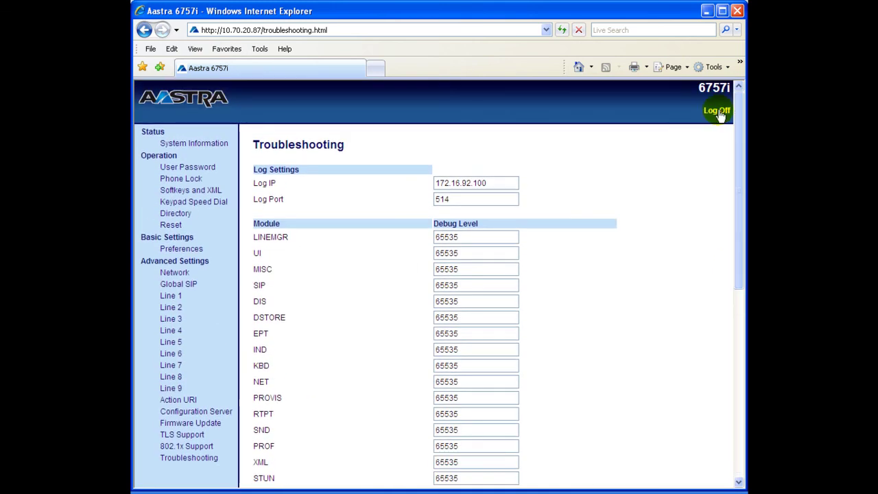
left_click(716, 111)
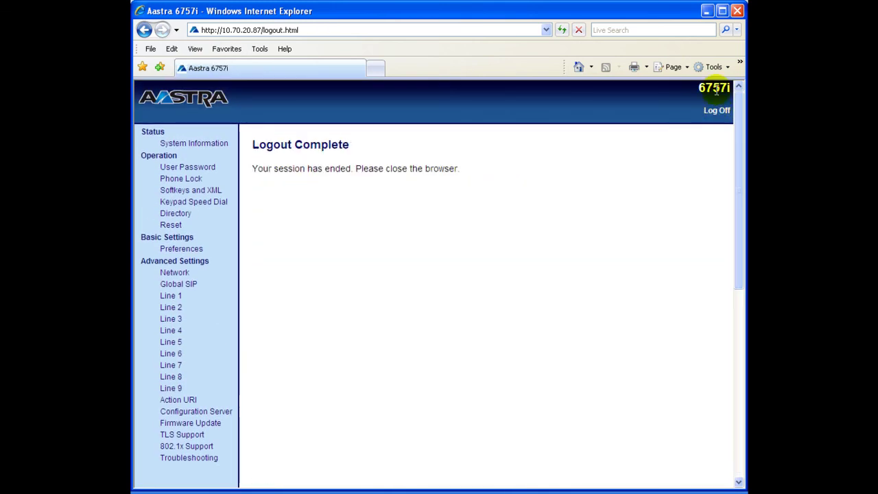